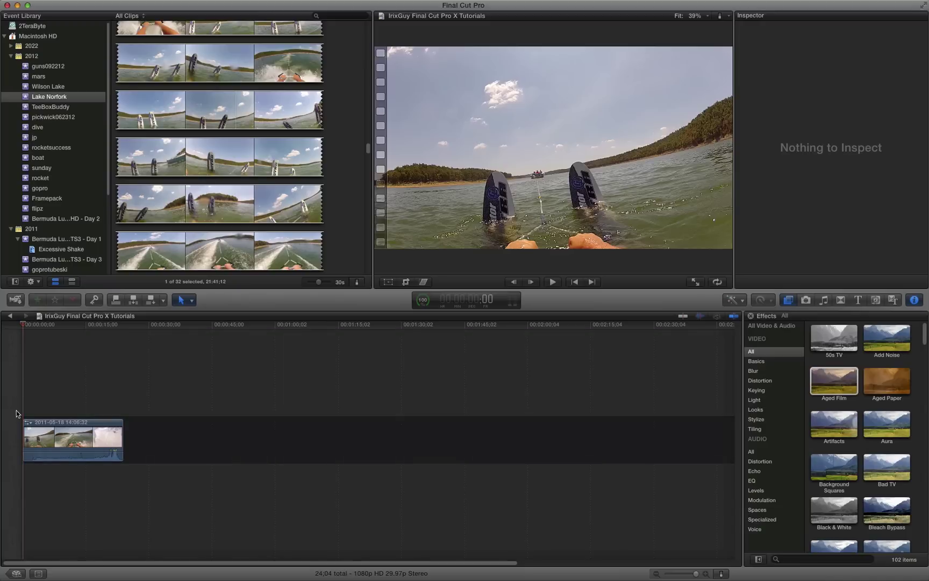
- Select the water-skiing clip, play it from the beginning, stop, and reselect the video clip
click(58, 435)
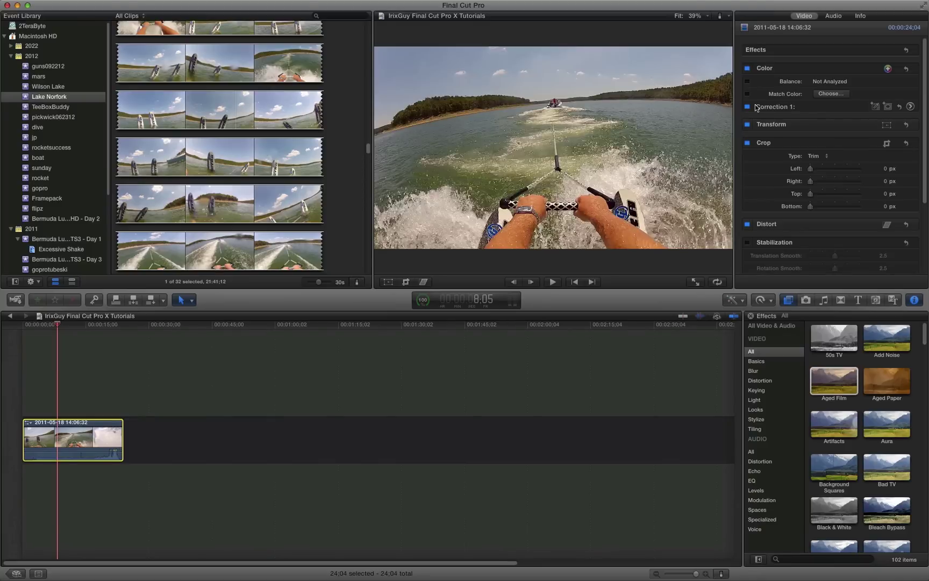
click(573, 282)
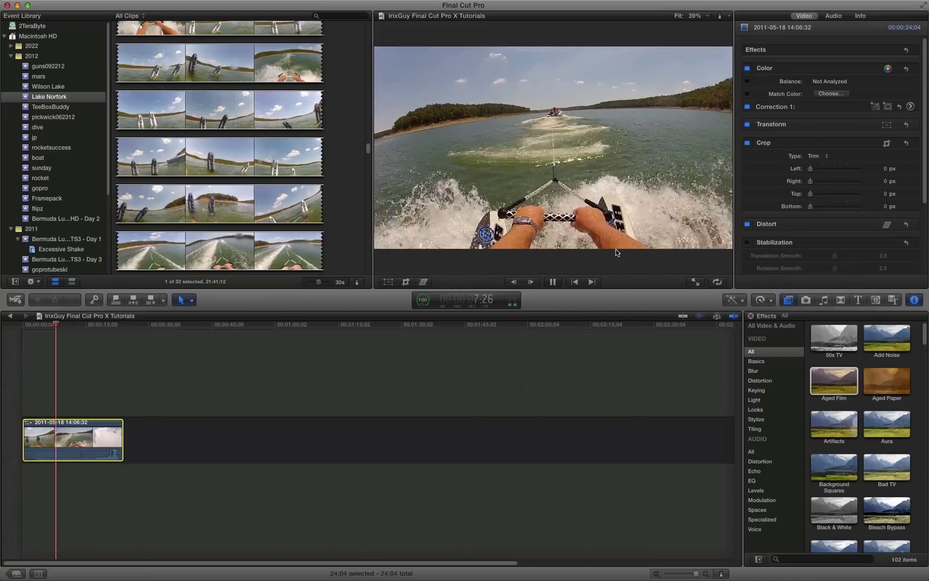
click(552, 282)
click(93, 383)
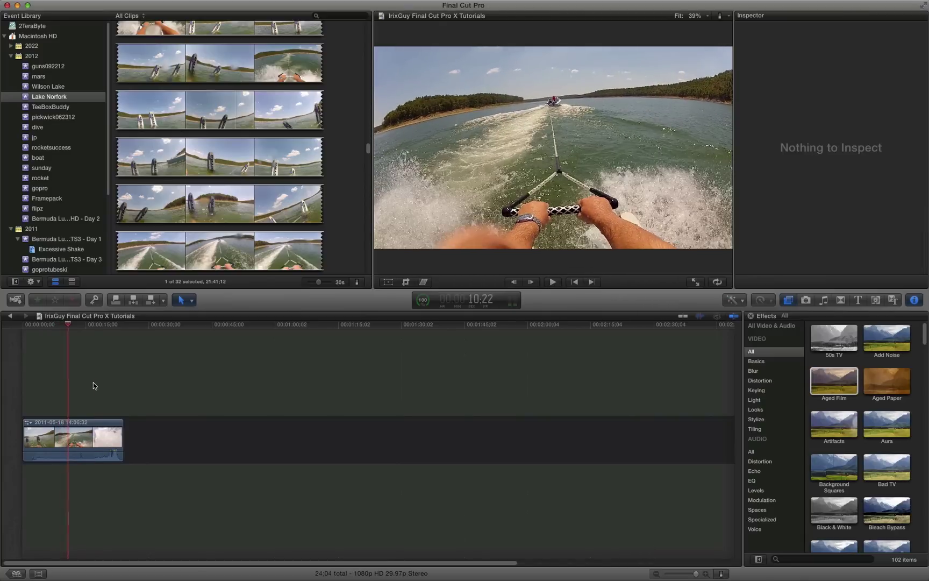
click(65, 434)
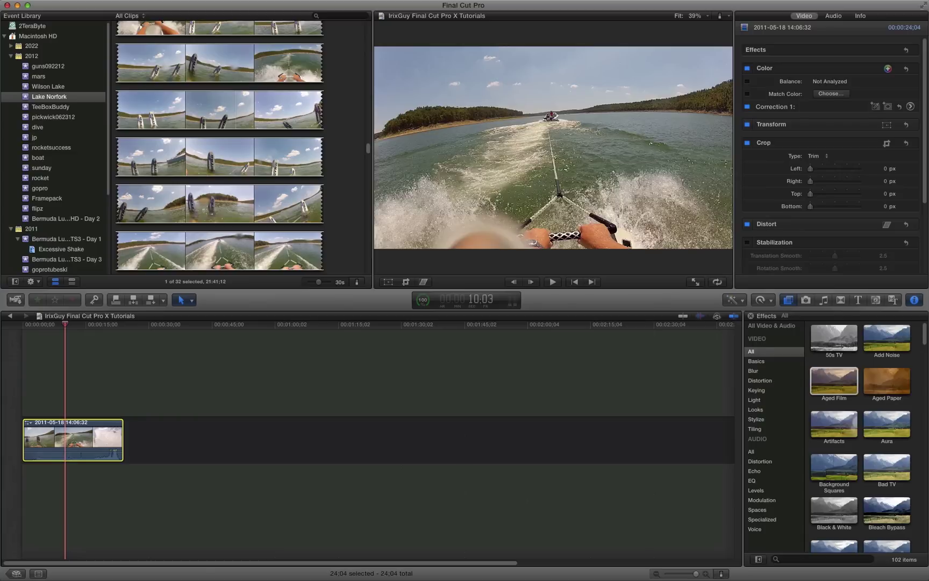
- Detach the clip's audio with Shift-Control-S and select the new green audio clip
key(ctrl+shift+s)
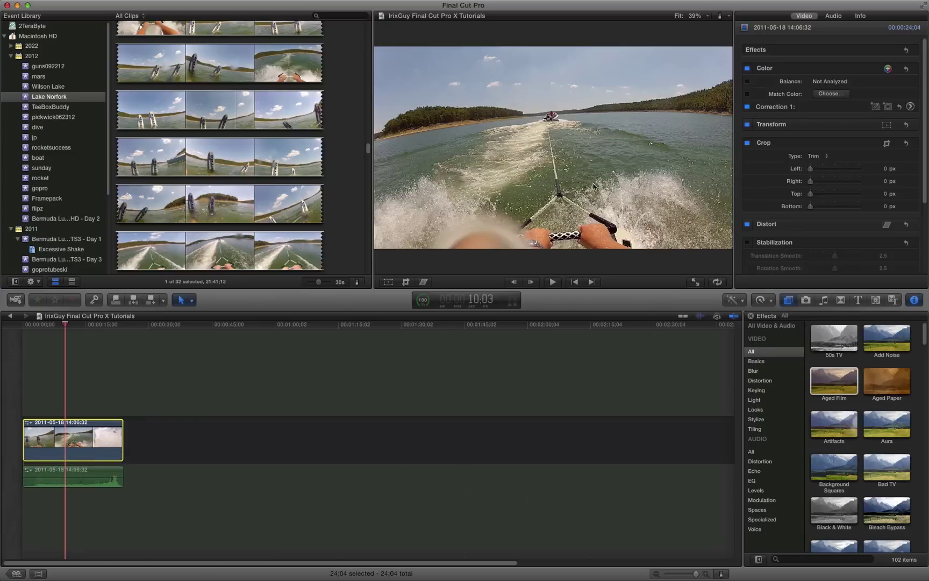
click(89, 474)
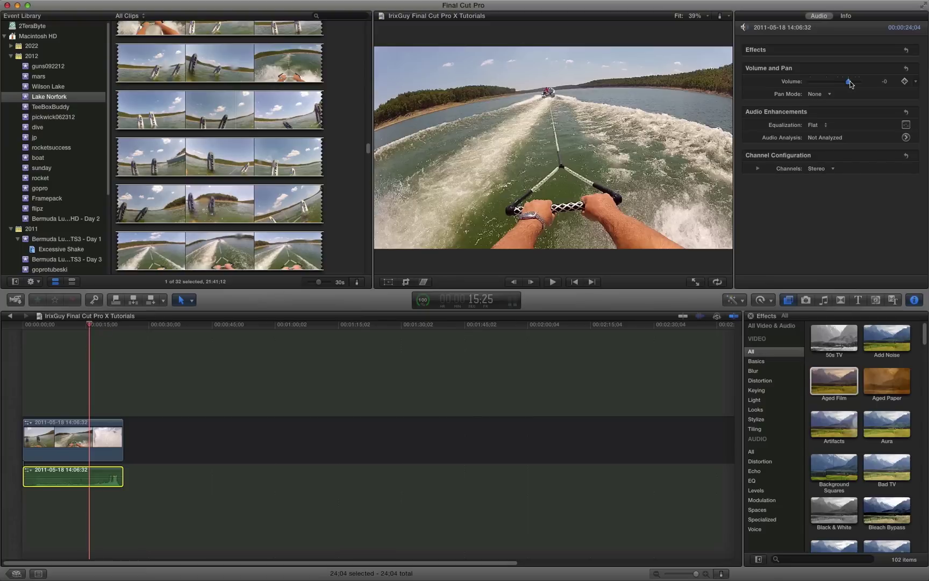
- Lower the detached audio to about -5 dB, deselect it, and park the playhead near 9 seconds
mouse_move(848, 81)
mouse_down()
mouse_move(825, 85)
mouse_move(868, 87)
mouse_move(846, 85)
mouse_up()
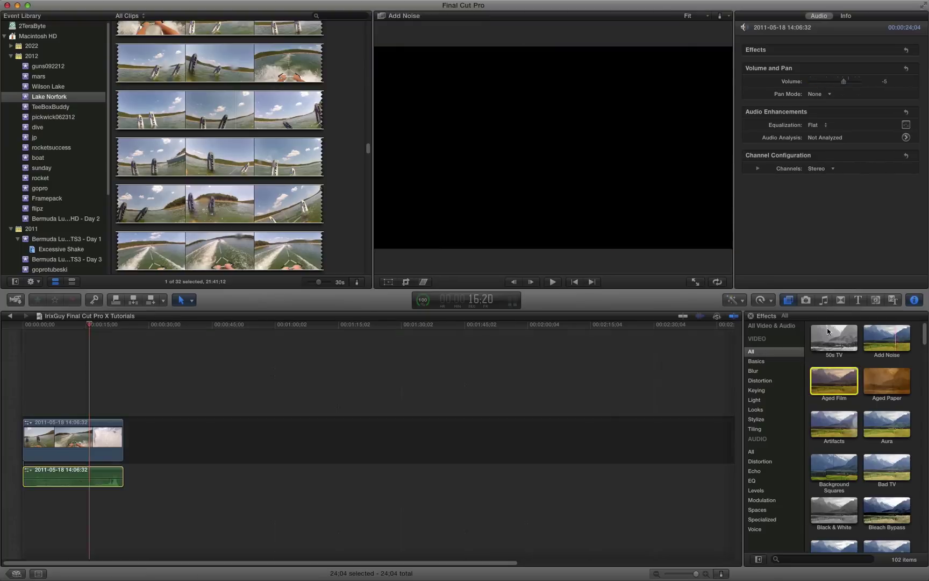
click(43, 359)
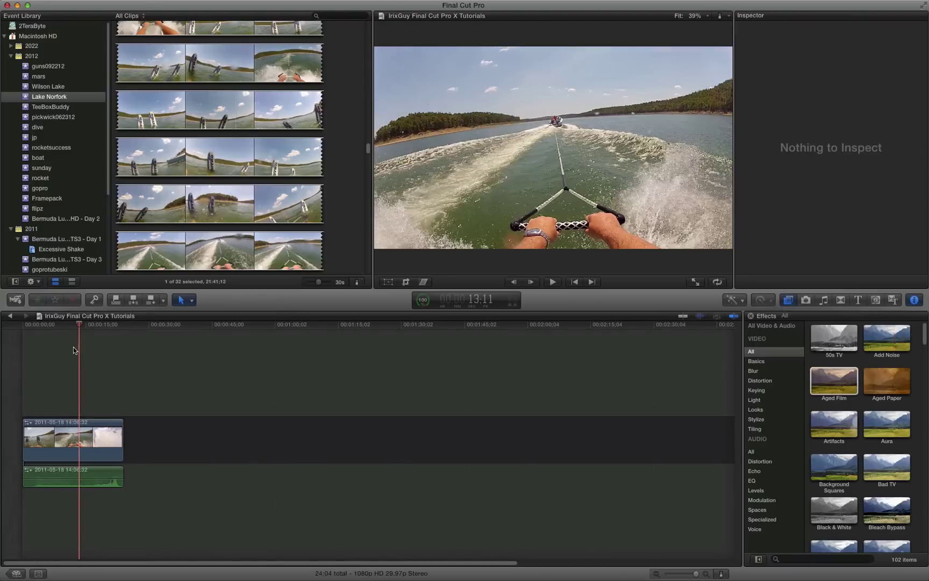
click(106, 370)
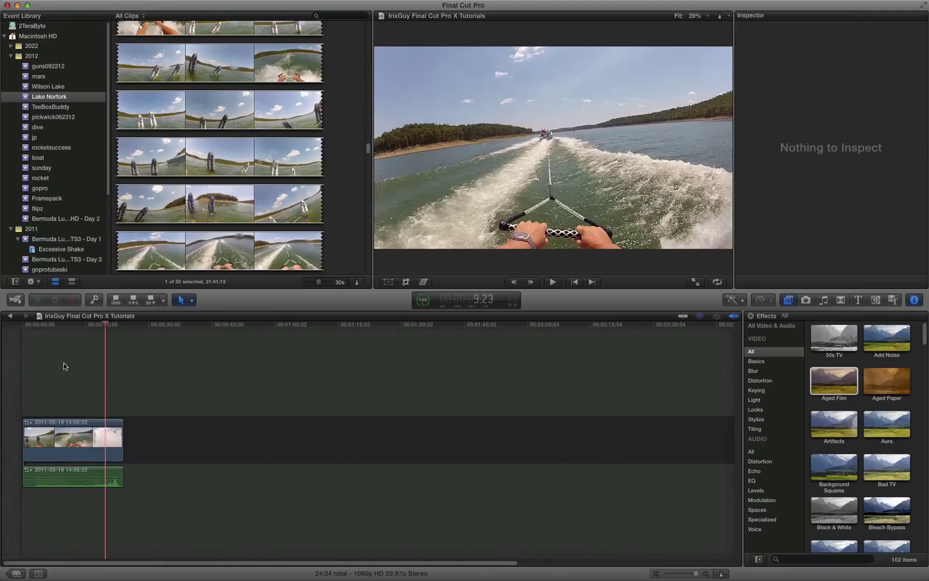
click(64, 364)
click(87, 438)
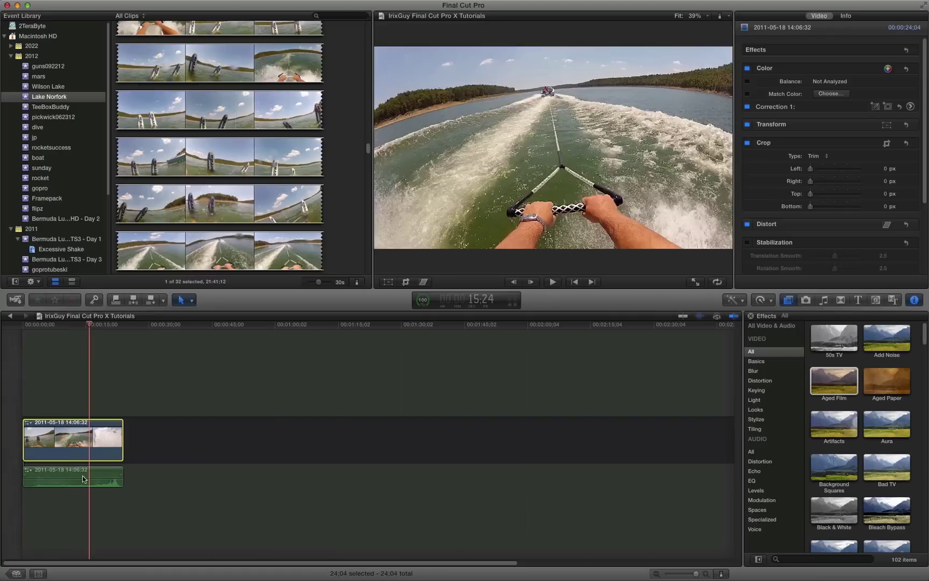